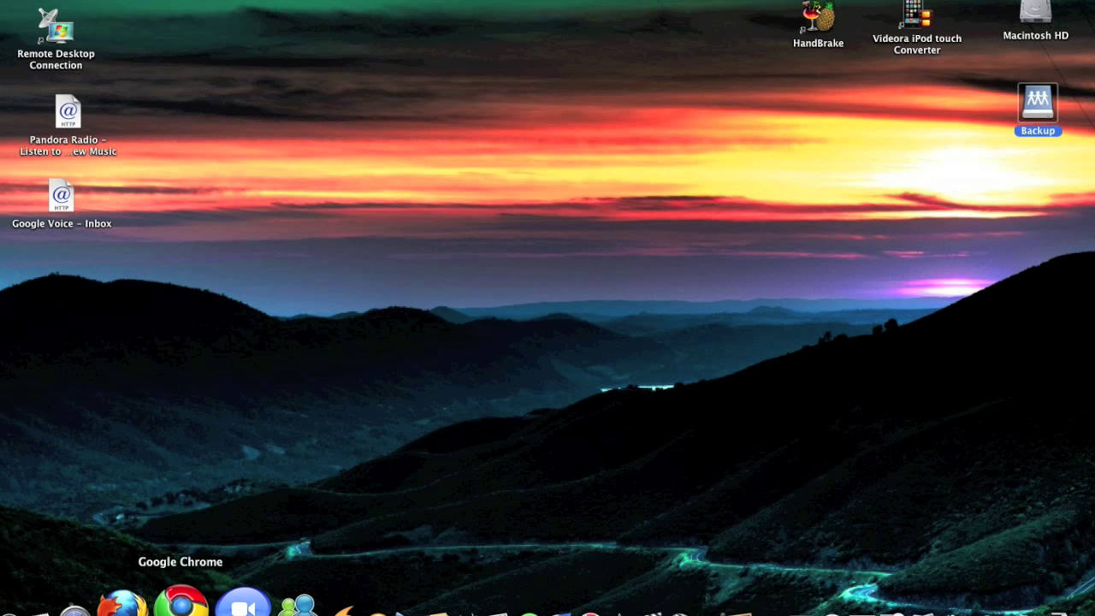
Launch Google Chrome from the Dock and select the current web address
click(179, 602)
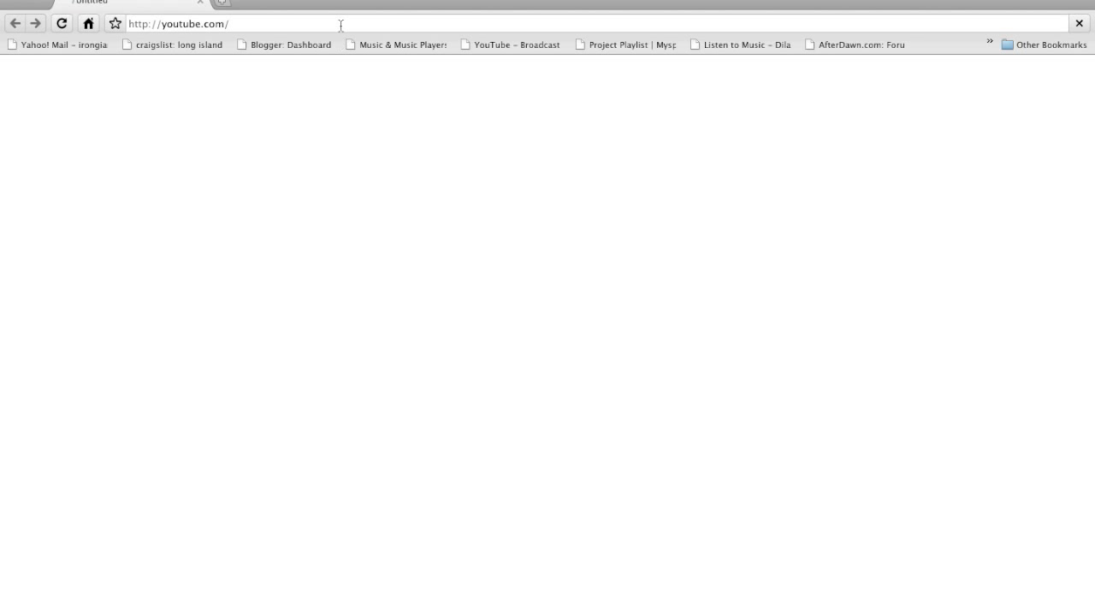
click(338, 23)
Search for synkron, open synkron.sourceforge.net and download Synkron 1.6.1 for Mac OS X
text(s)
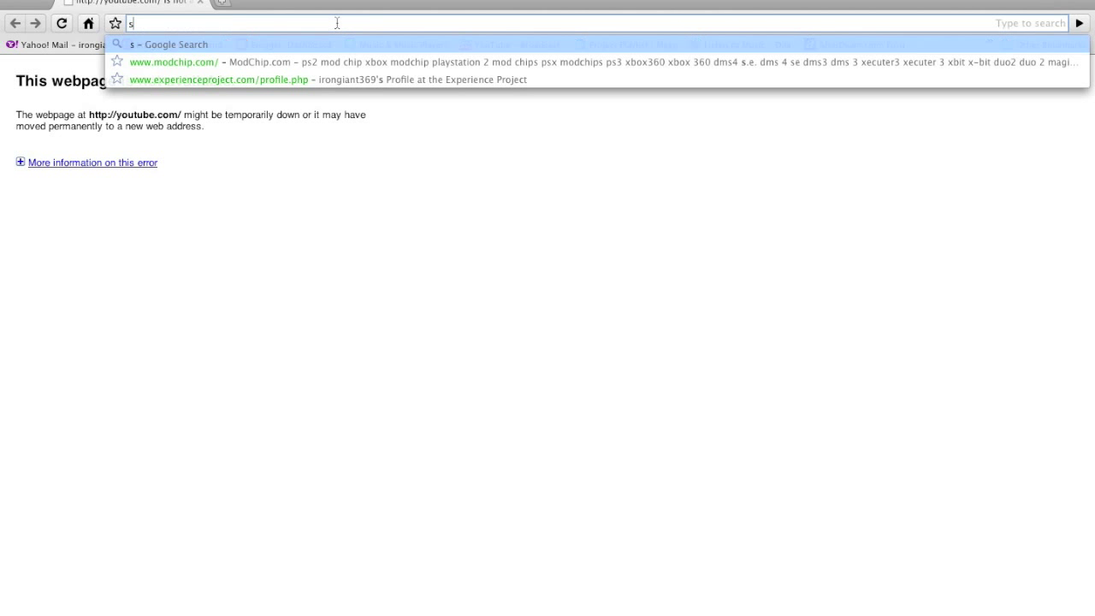
text(ynkron)
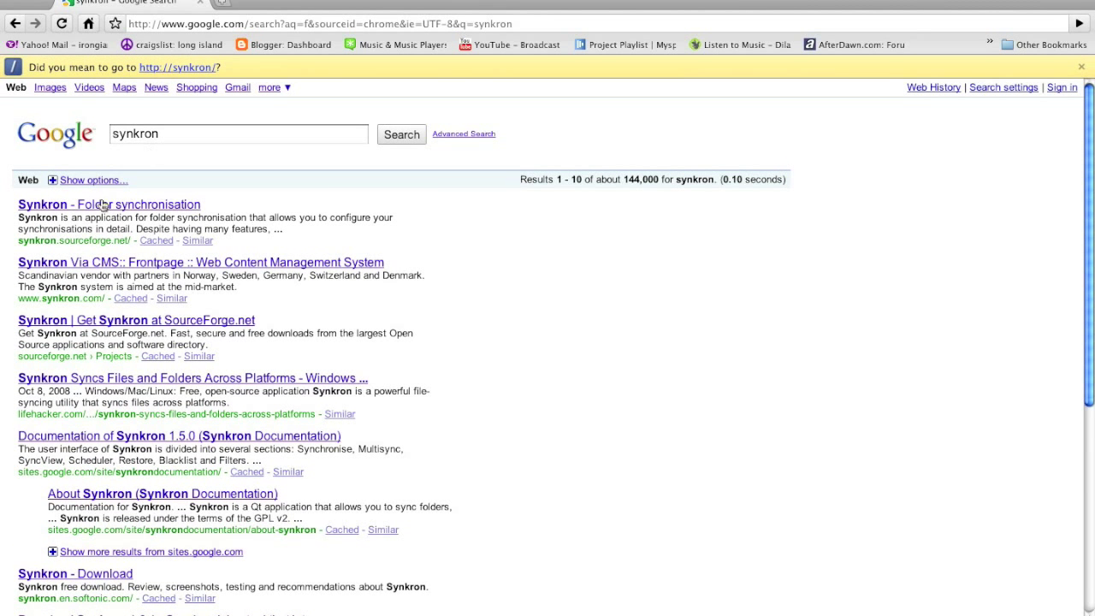
click(102, 200)
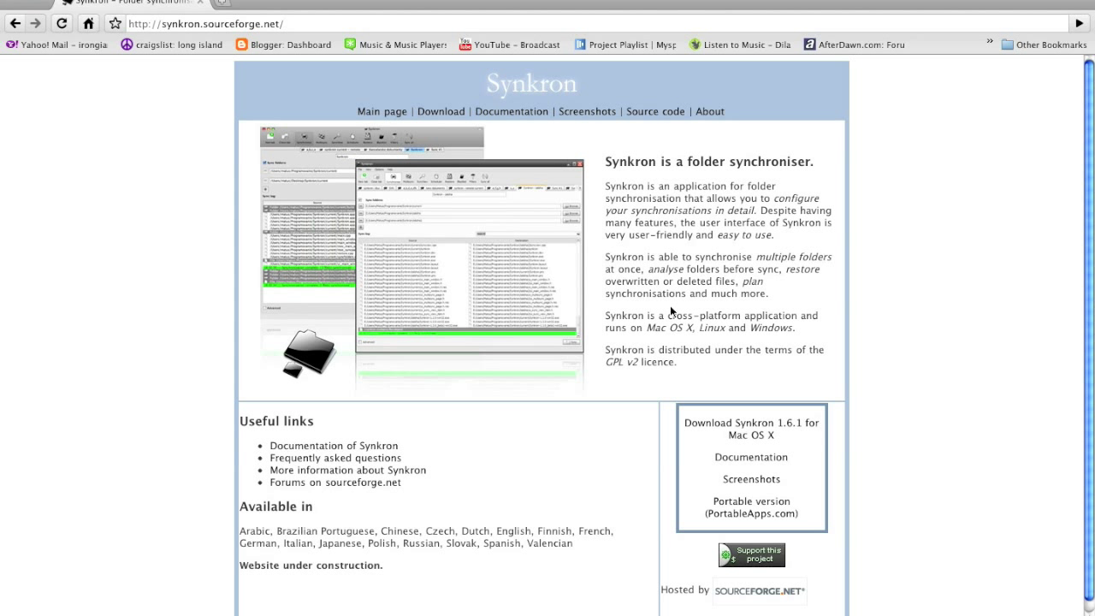
click(750, 430)
click(64, 0)
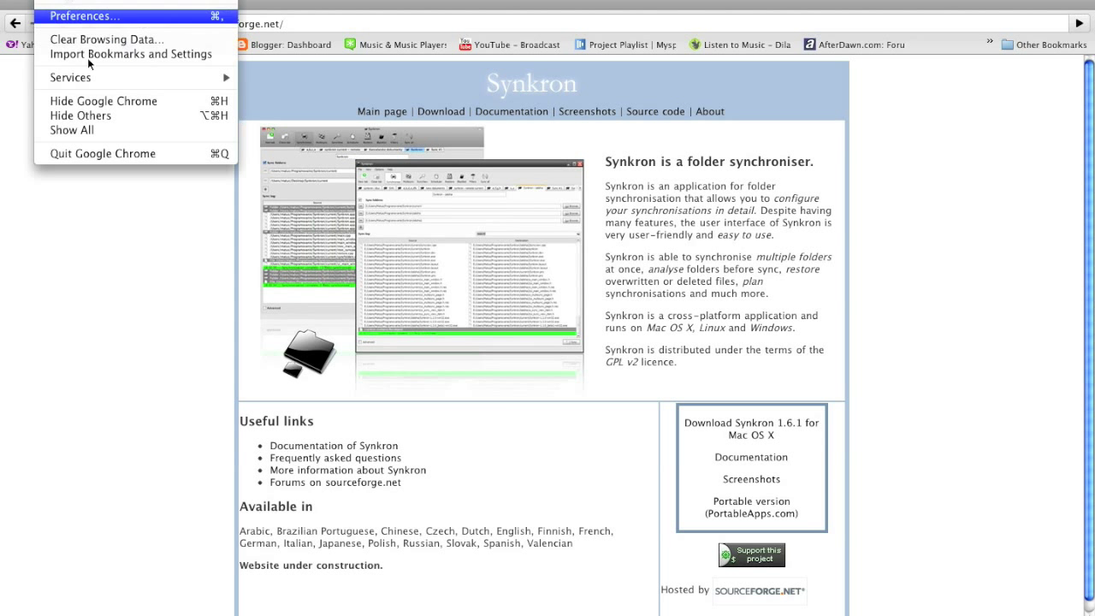
Quit Chrome, move the Backup drive icon under Macintosh HD, and launch Synkron
click(117, 154)
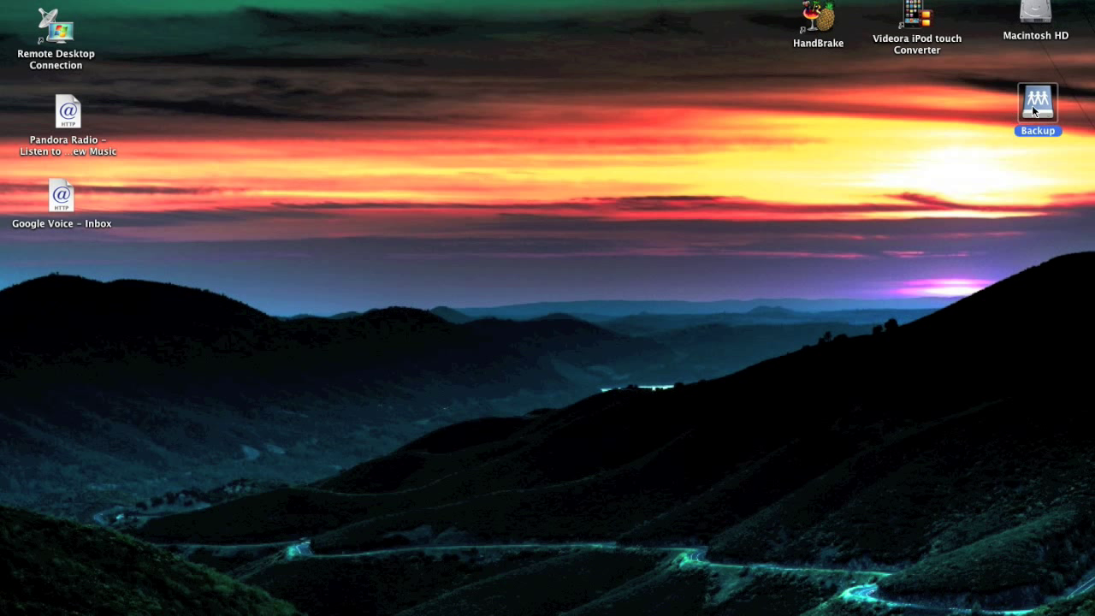
drag(1036, 101, 1036, 77)
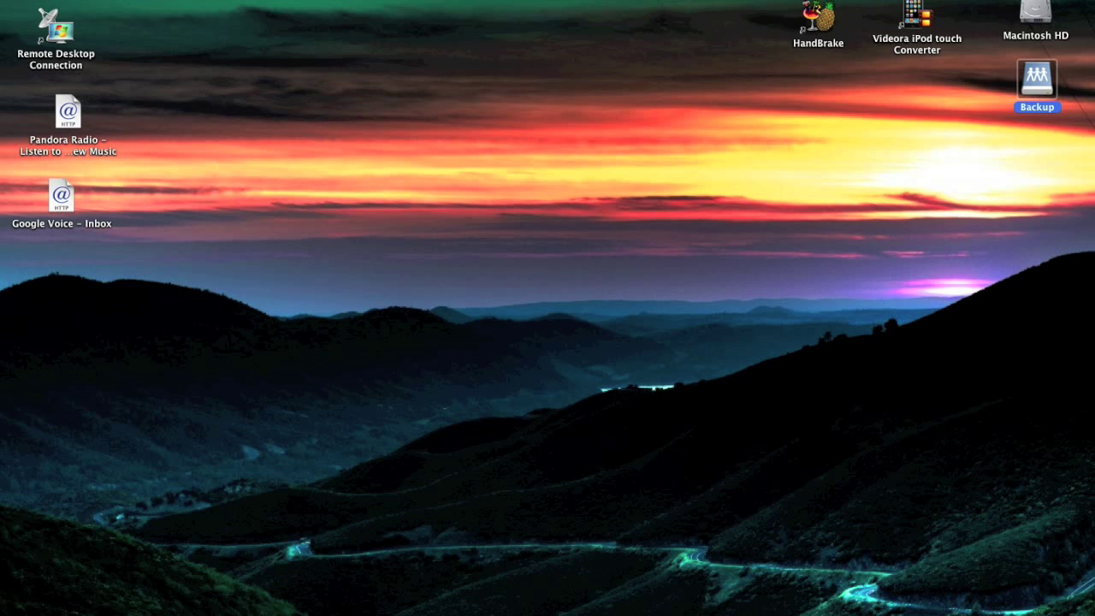
click(796, 0)
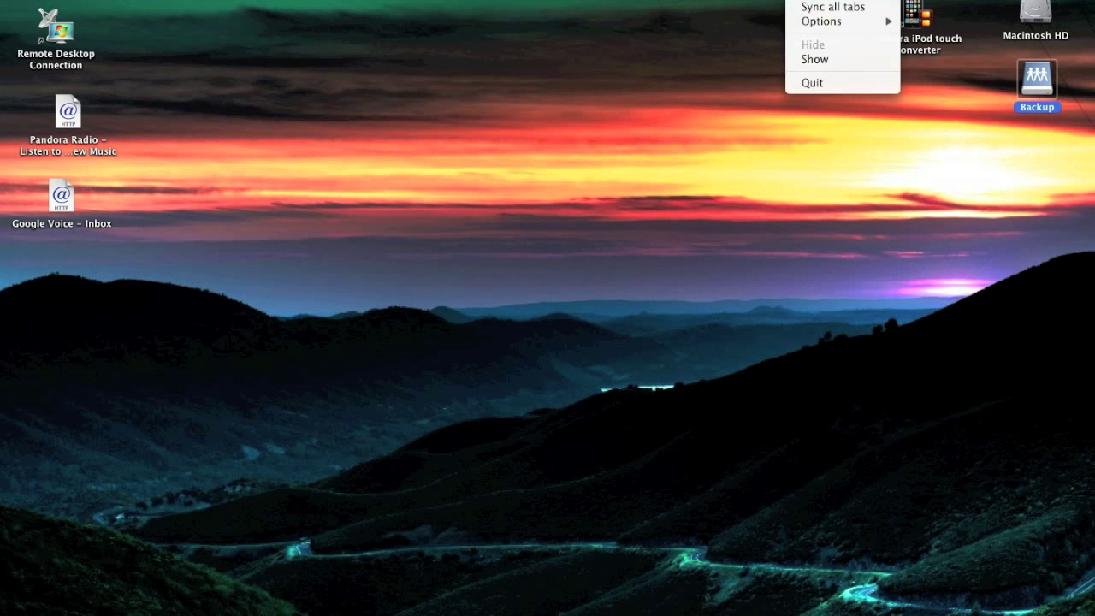
click(824, 60)
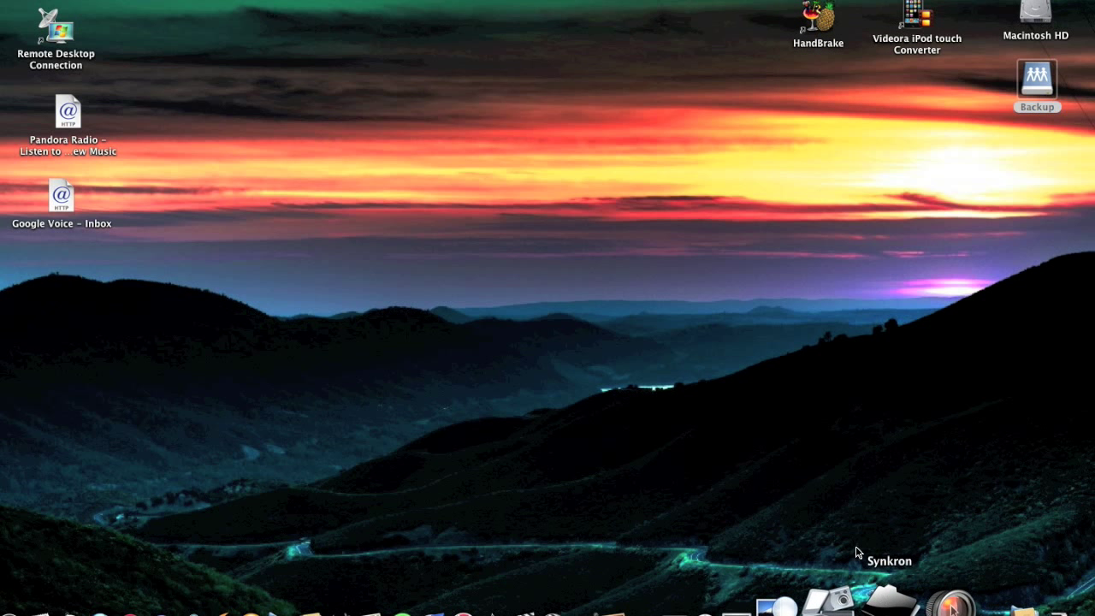
click(856, 553)
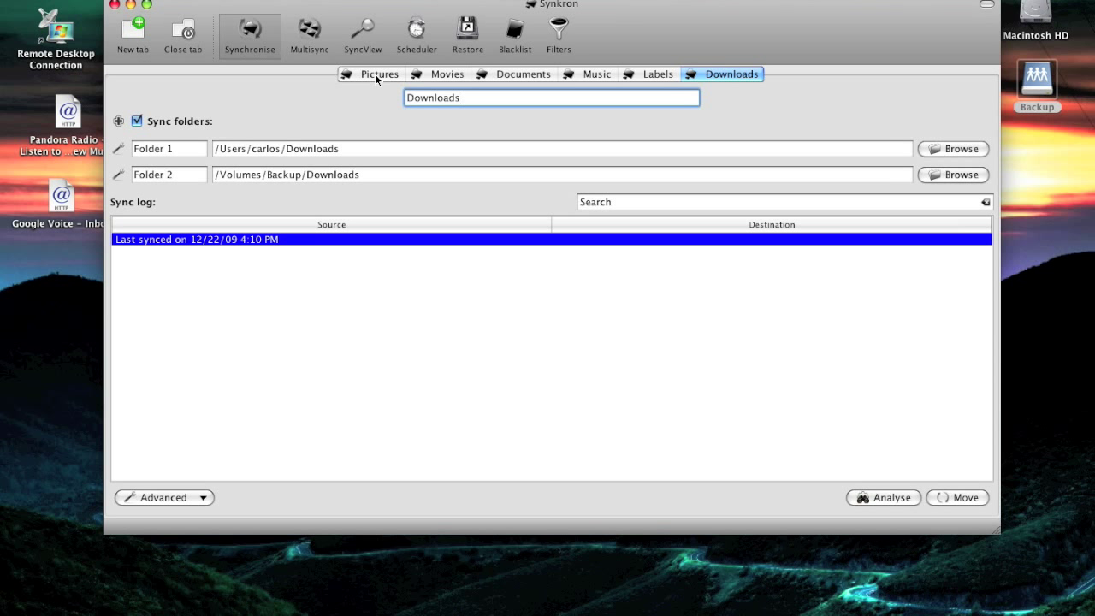
Add a third folder slot to the Downloads sync set
click(118, 122)
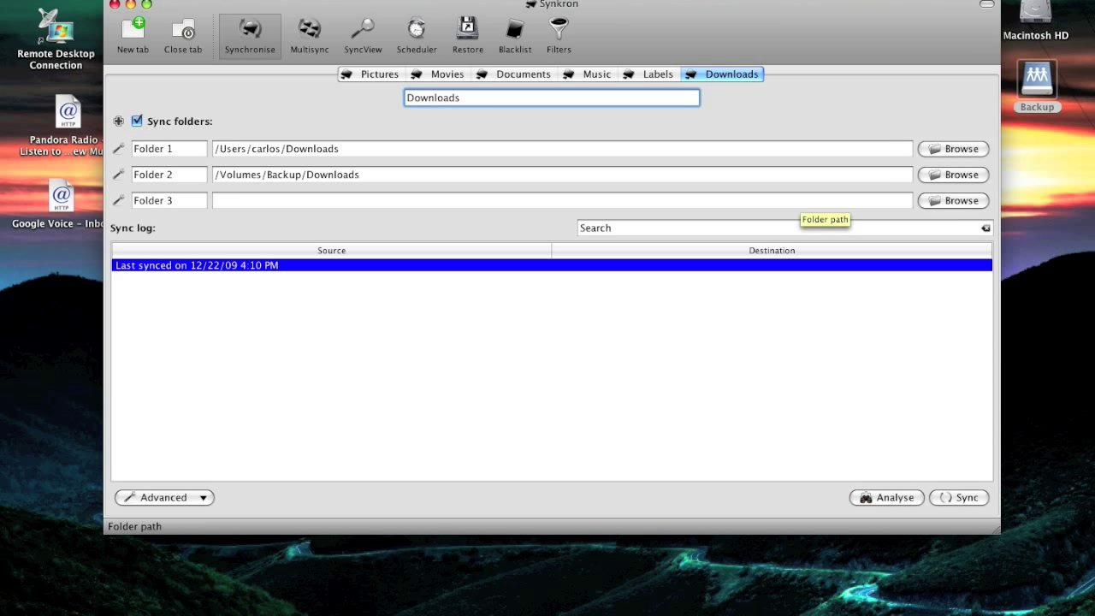
click(894, 227)
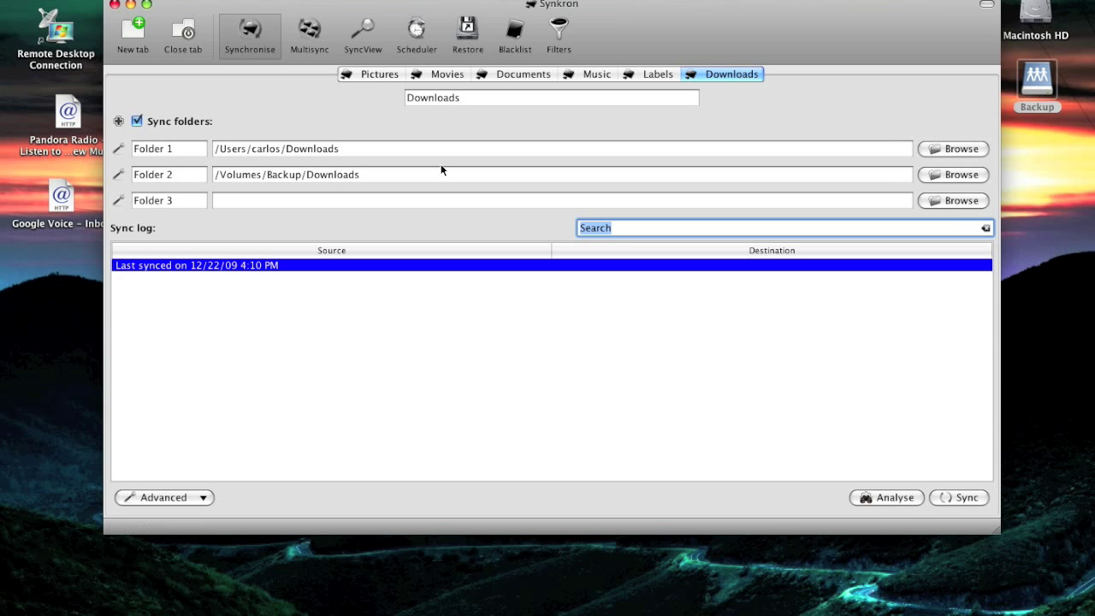
click(119, 200)
click(158, 326)
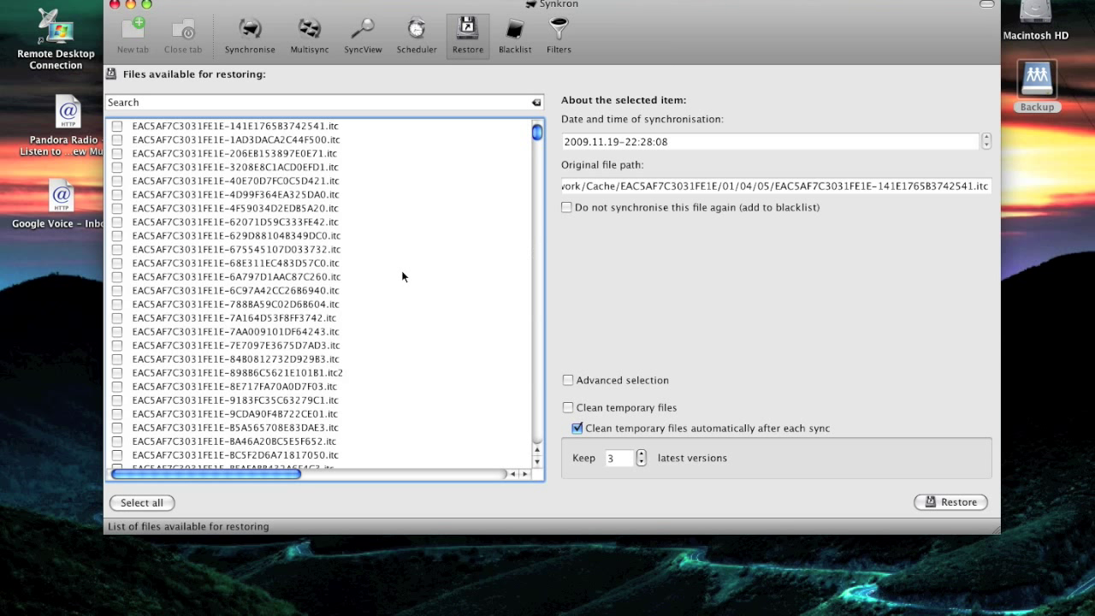
Browse the Restore tab's file list, then view the Back up schedule in the Scheduler
scroll(402, 276, down, 5)
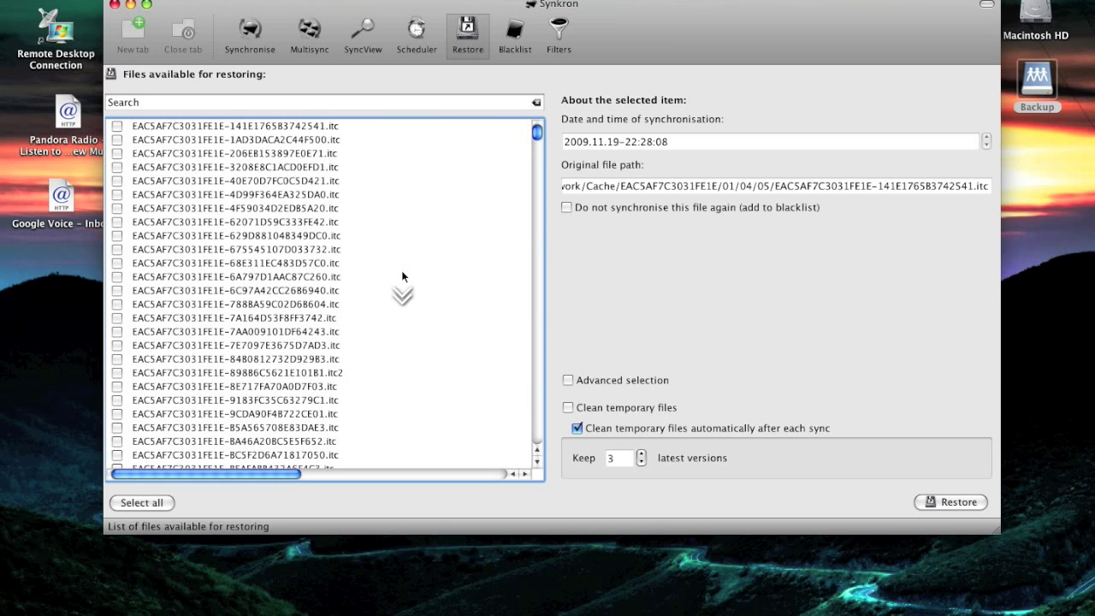
scroll(402, 276, down, 10)
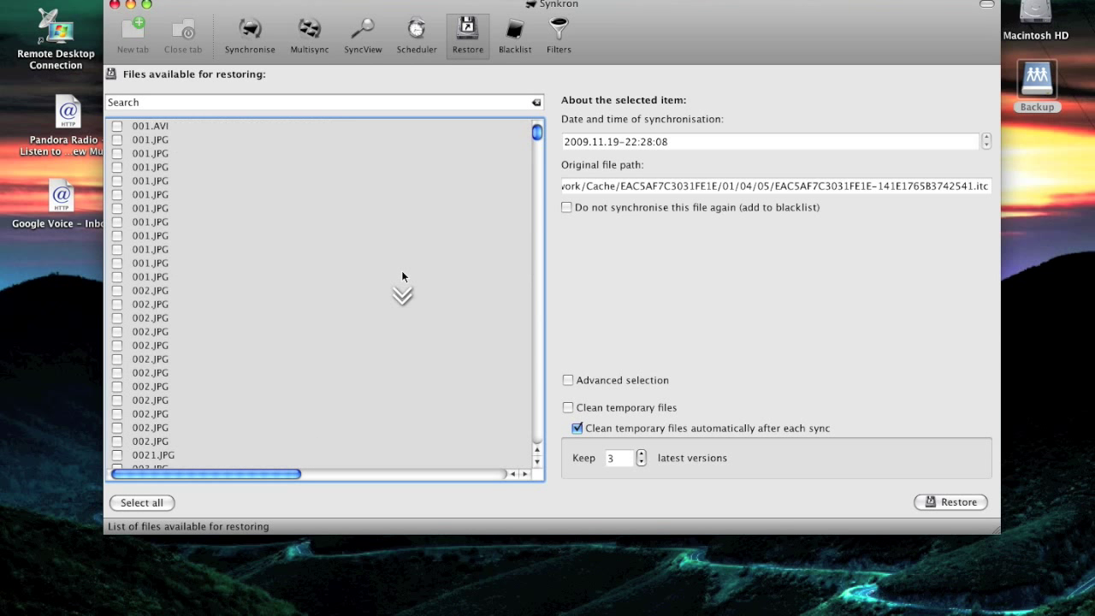
scroll(402, 276, down, 10)
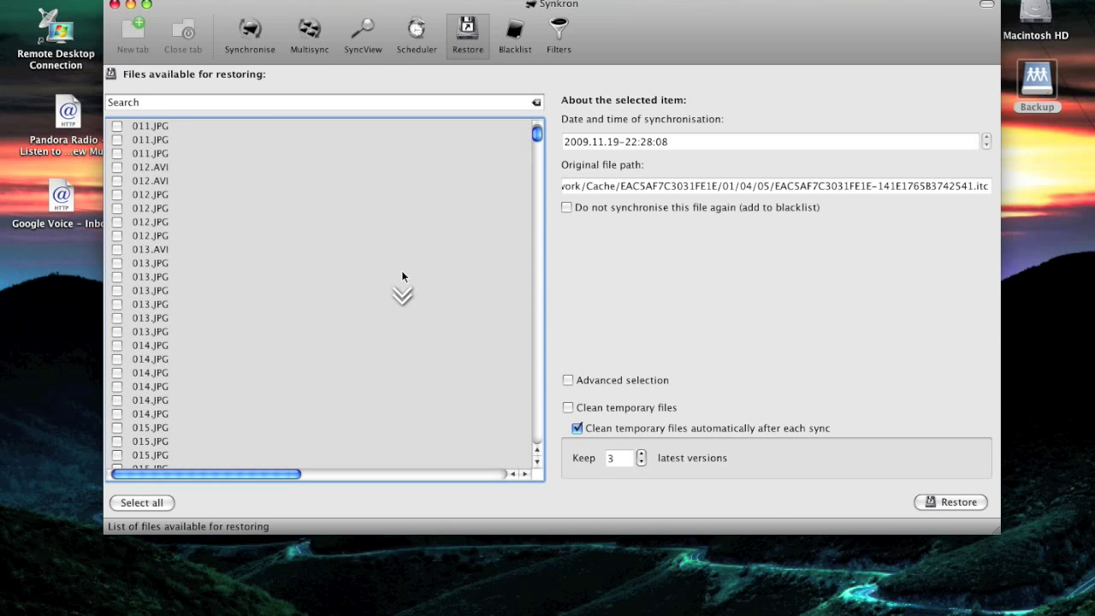
scroll(402, 276, down, 15)
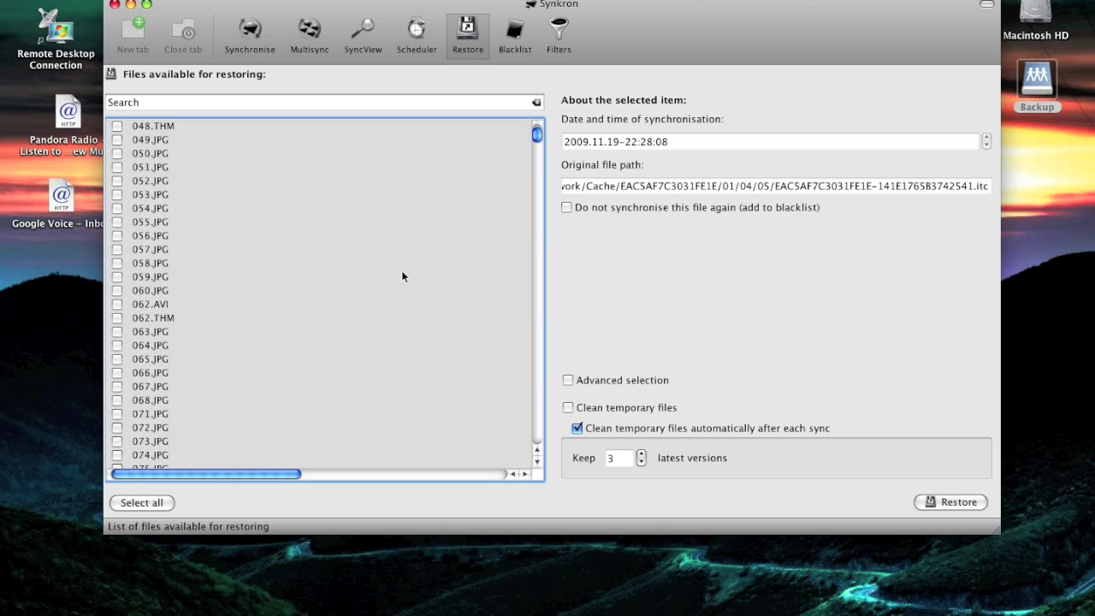
scroll(402, 277, down, 15)
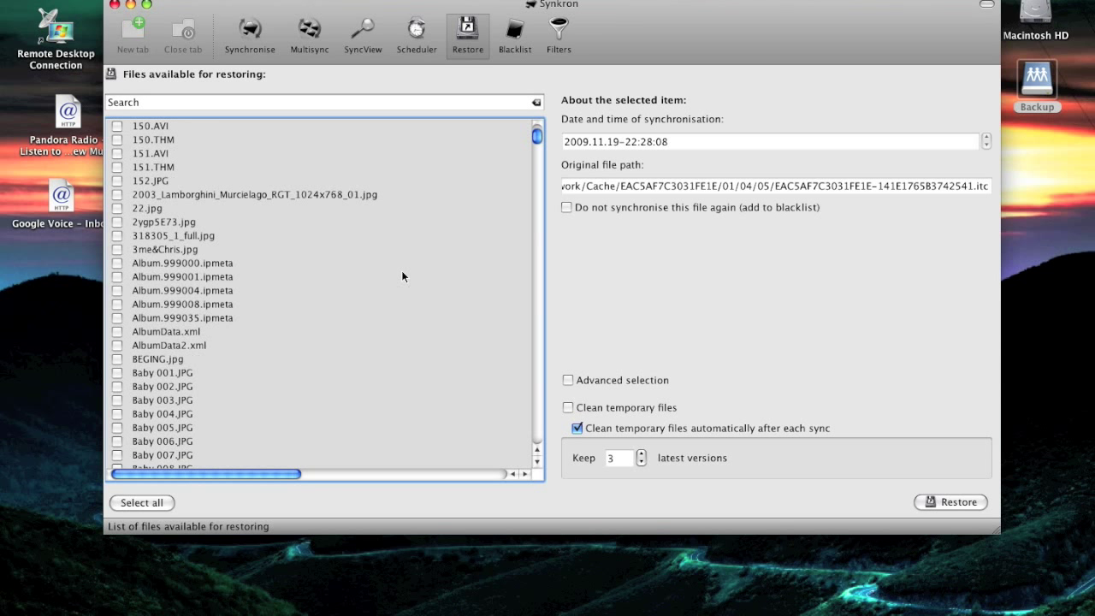
scroll(341, 299, up, 6)
scroll(198, 318, down, 15)
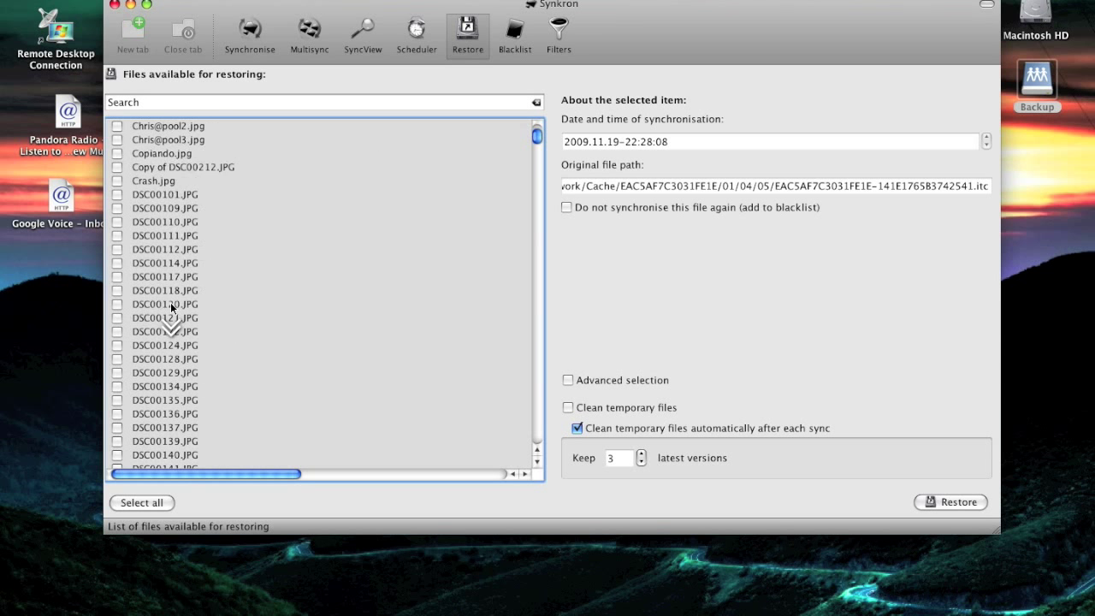
scroll(172, 305, up, 15)
scroll(172, 303, down, 10)
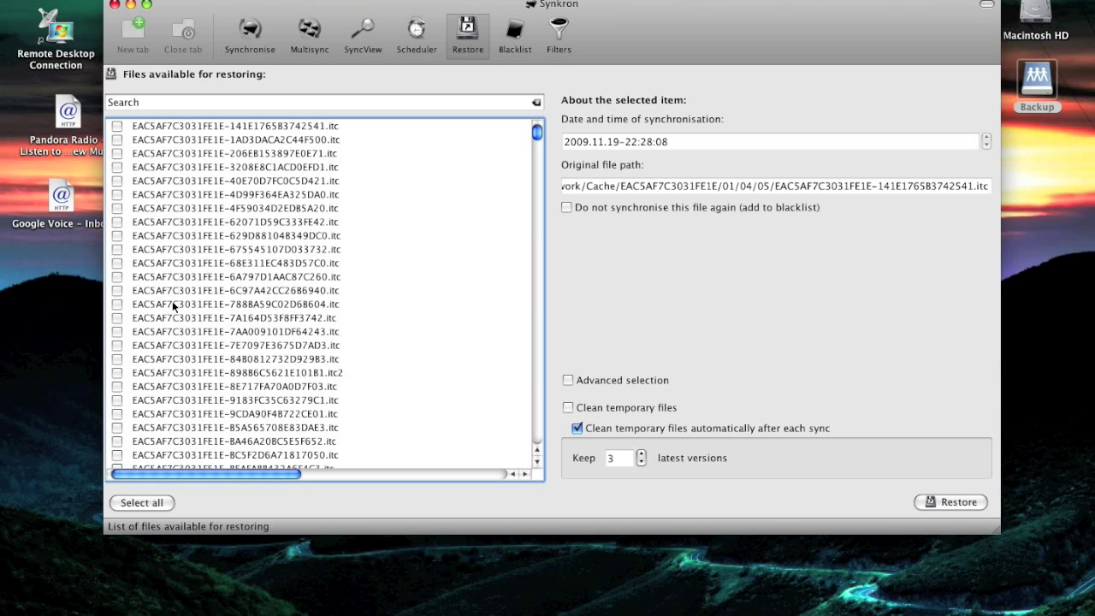
key(shift+Tab)
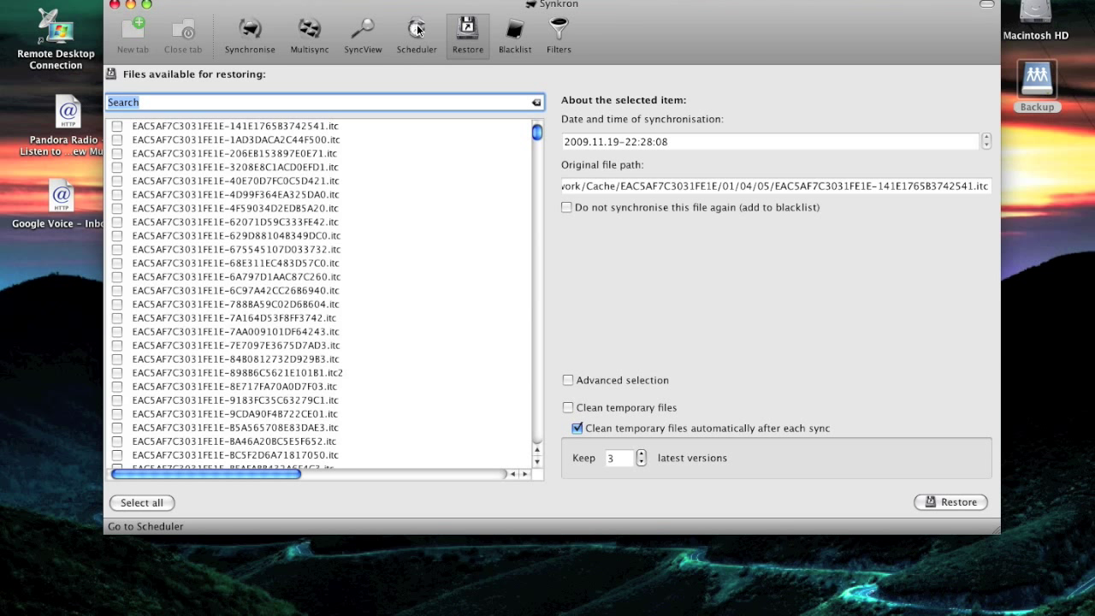
click(417, 30)
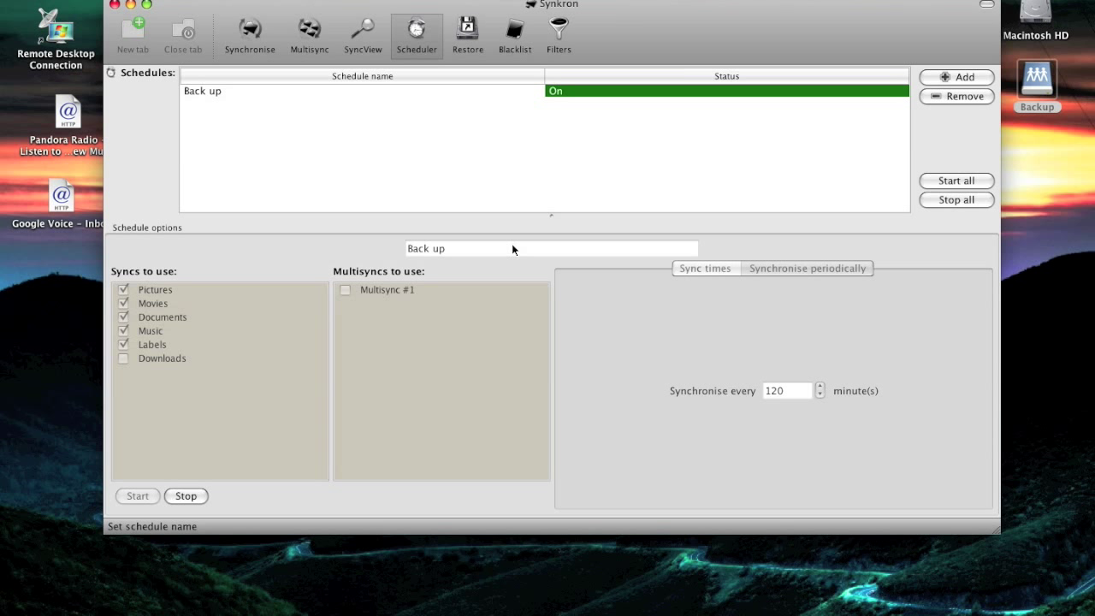
Switch to Multisync and create a new untitled folder on the Backup volume in Finder
click(306, 34)
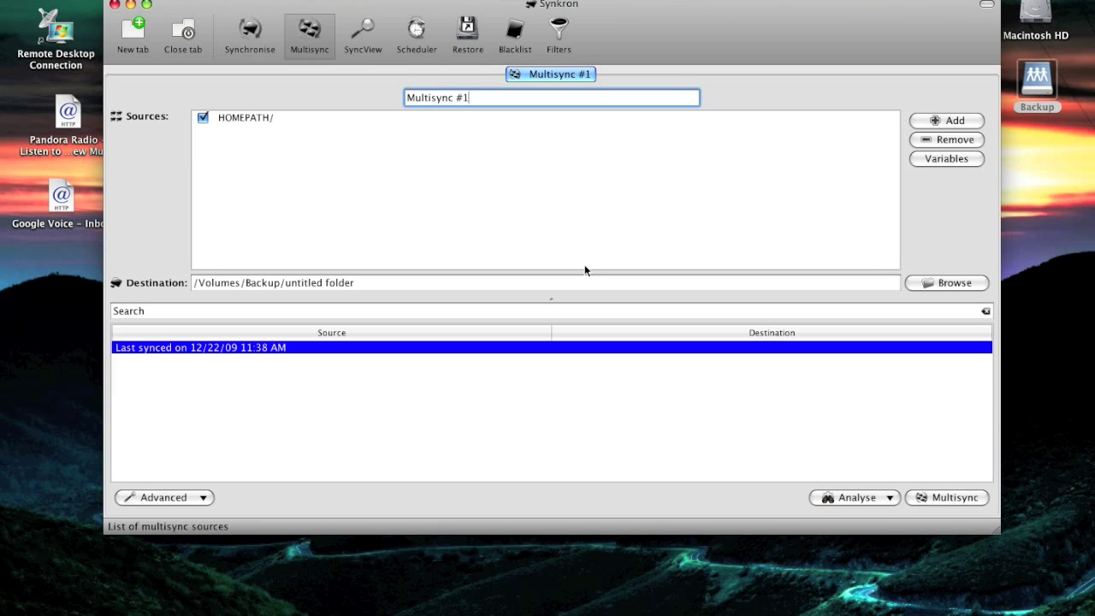
double_click(1047, 82)
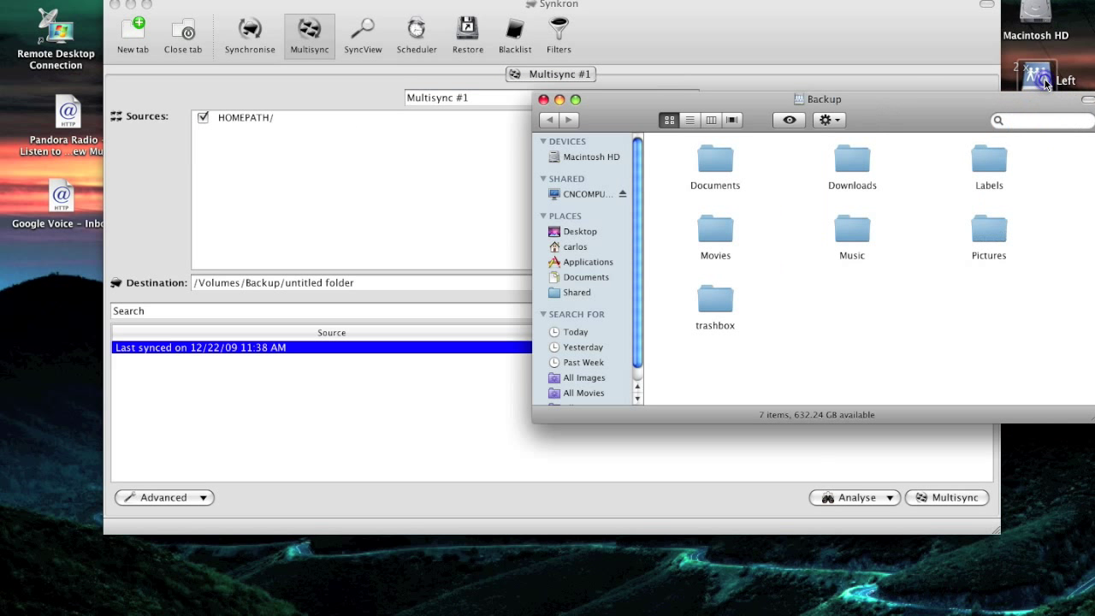
right_click(827, 291)
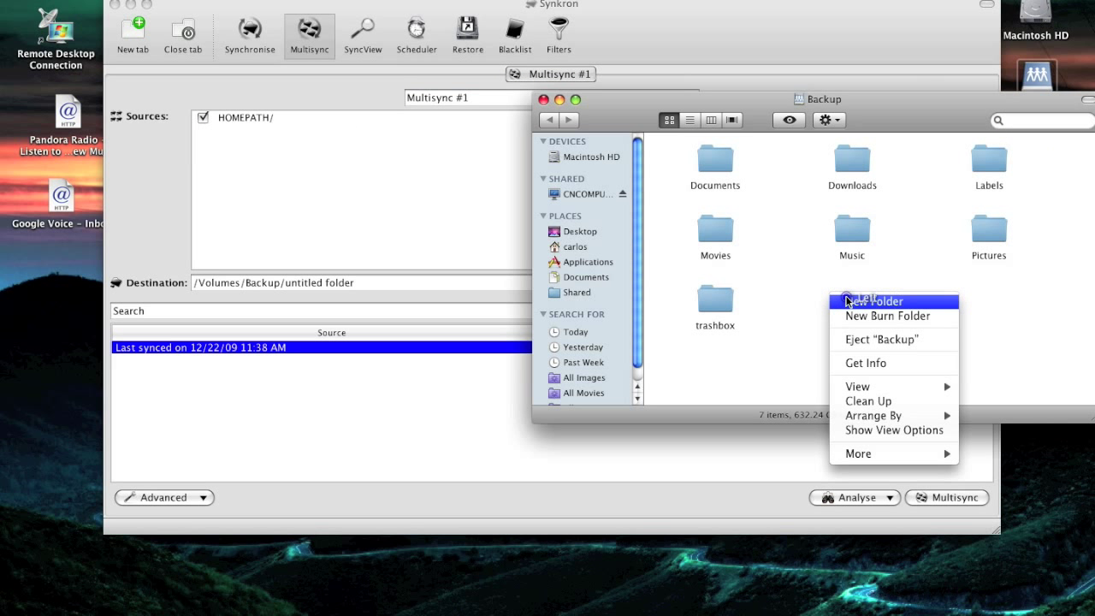
click(846, 300)
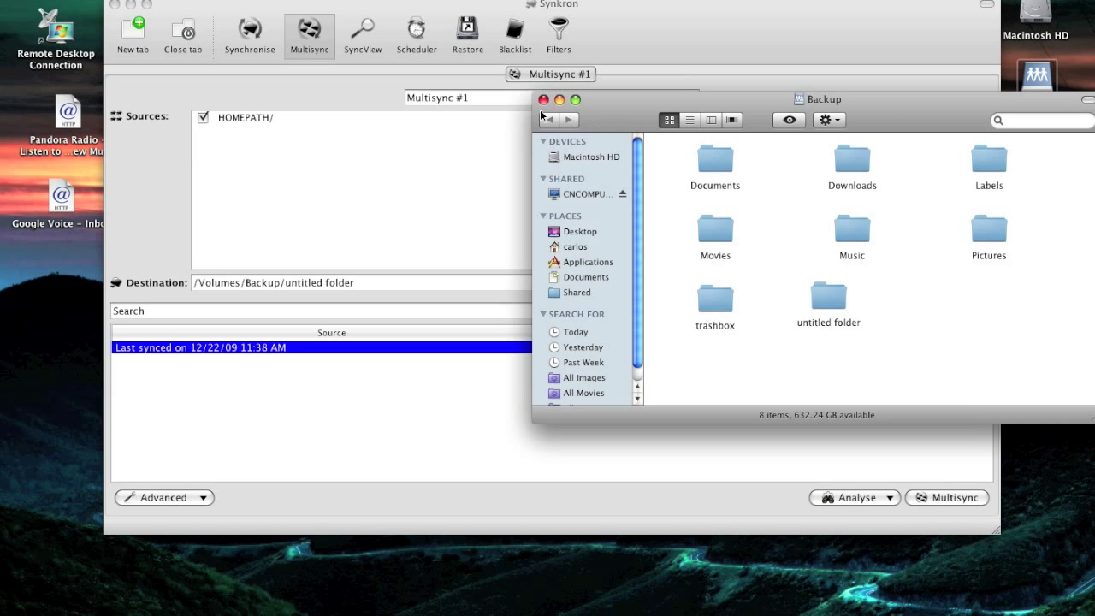
click(460, 146)
Set /Volumes/Backup/untitled folder as the Multisync #1 destination and start syncing
click(929, 282)
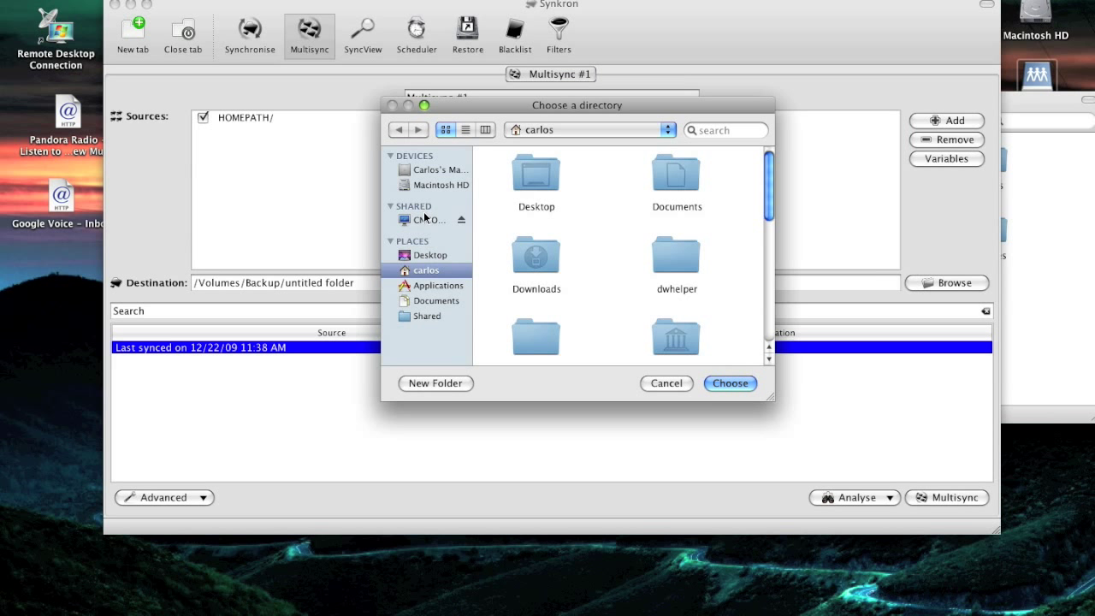
click(425, 219)
double_click(531, 175)
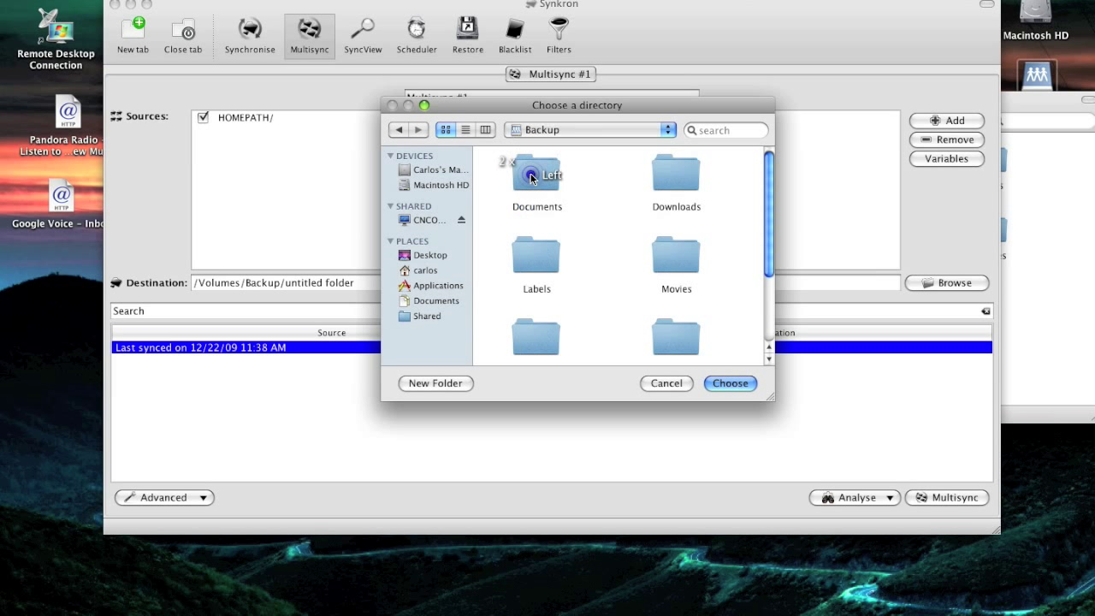
scroll(614, 294, down, 3)
click(670, 308)
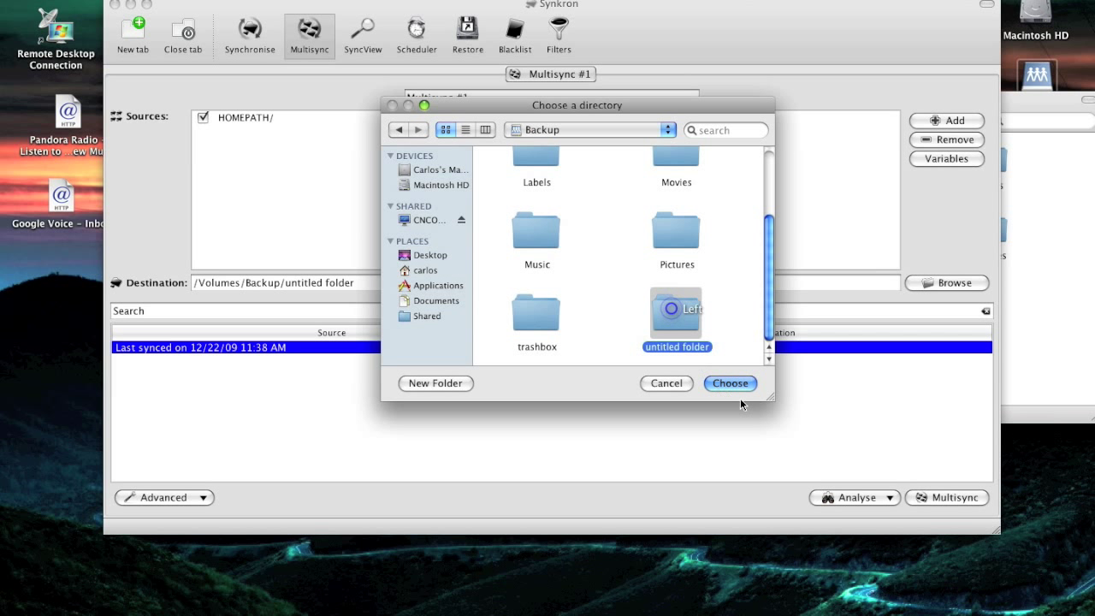
key(Return)
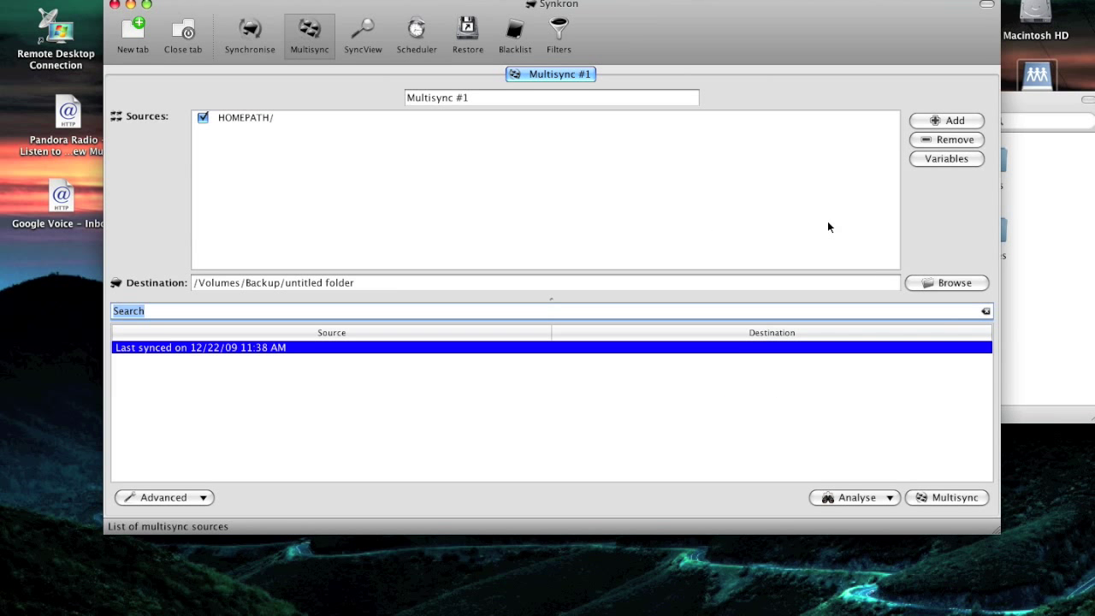
click(961, 499)
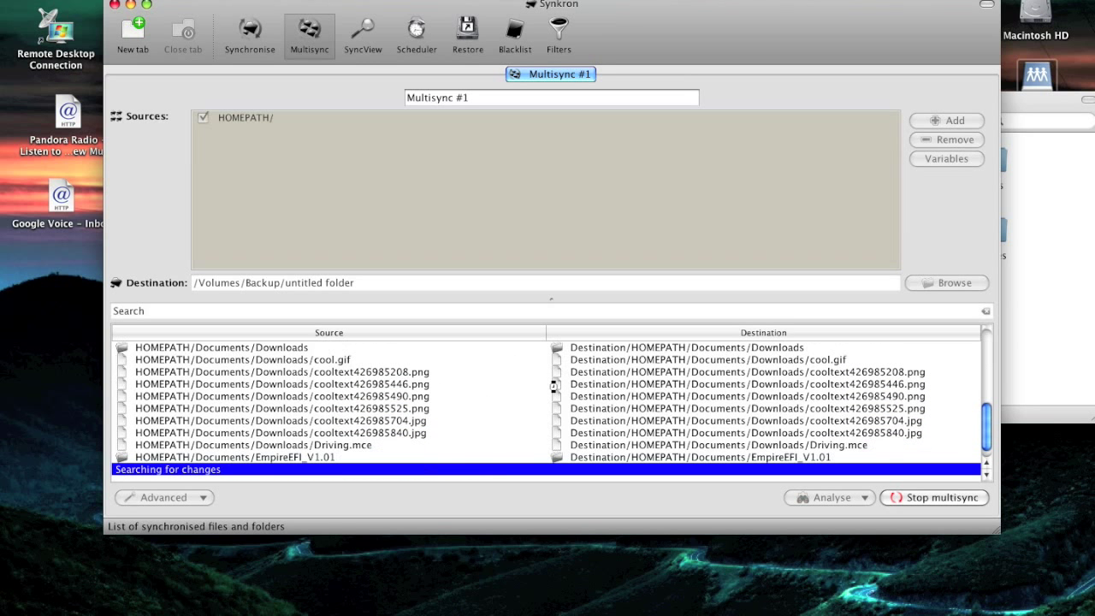
Check the Backup, Applications and home folders in Finder while syncing, then close the window
click(1059, 327)
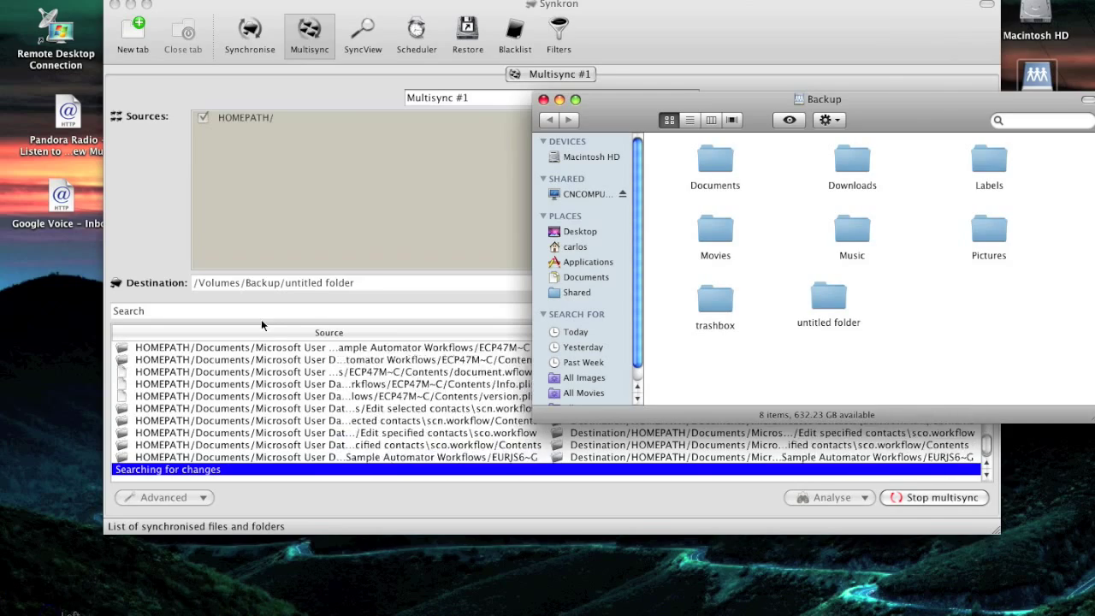
click(590, 263)
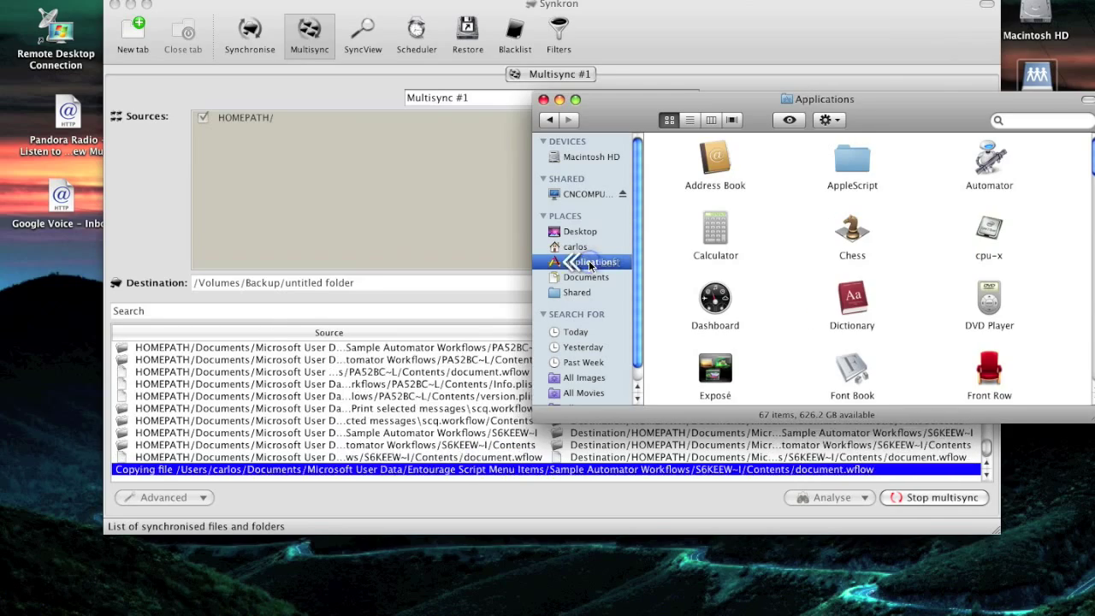
click(587, 247)
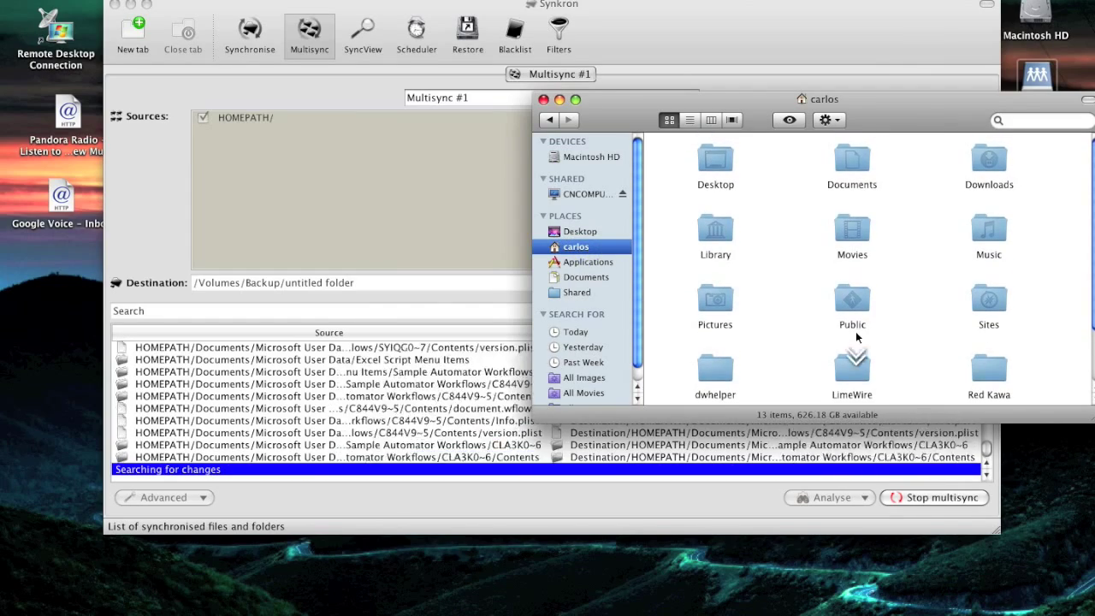
scroll(857, 333, down, 3)
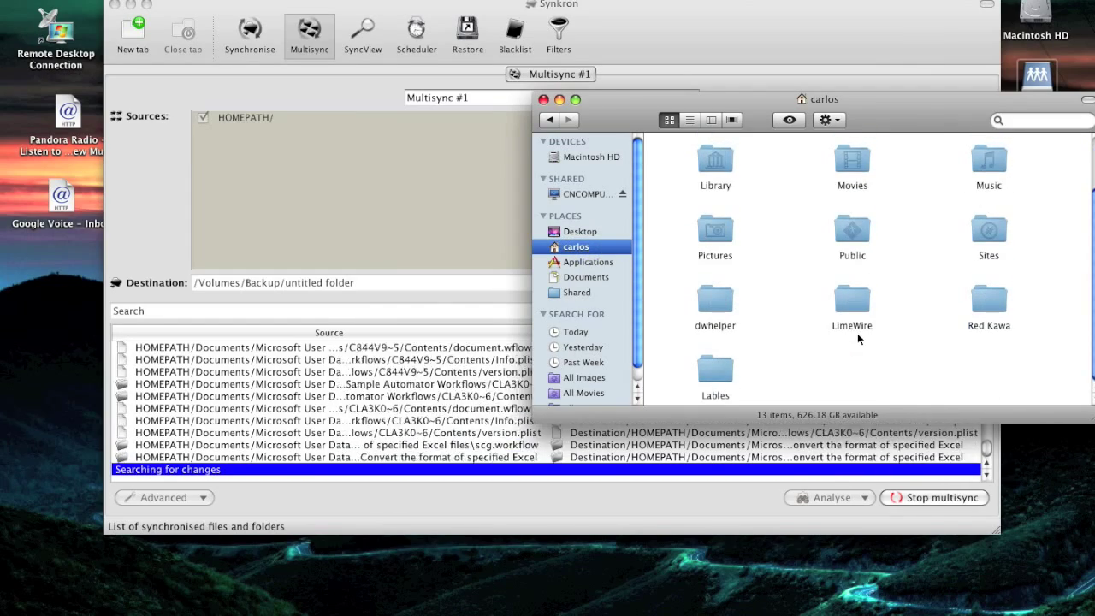
click(543, 99)
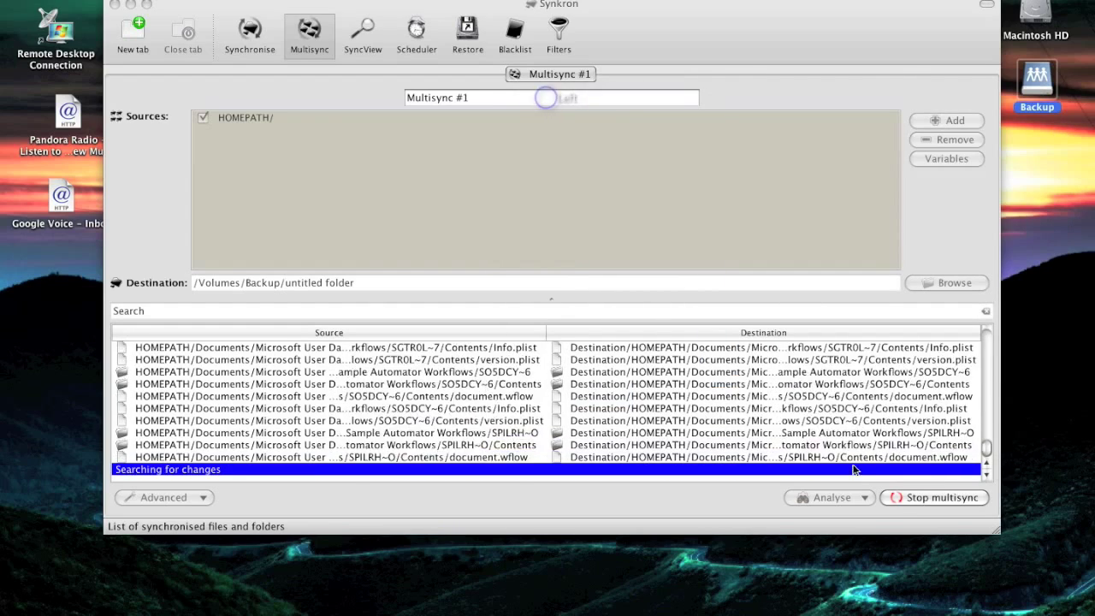
Stop the multisync once 167 files from HOMEPATH are reported synchronised
click(920, 497)
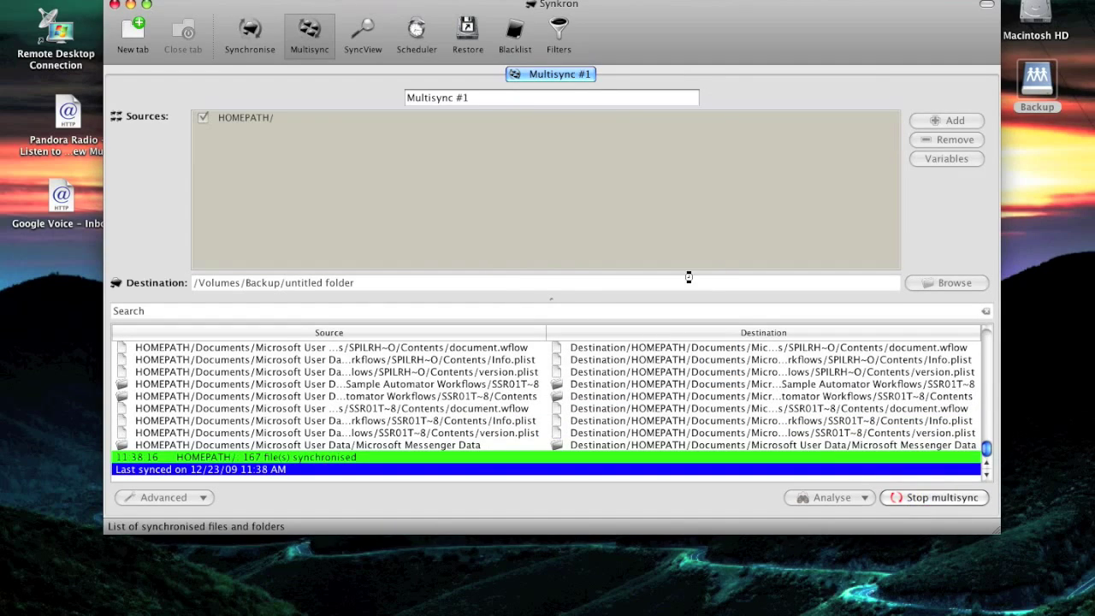